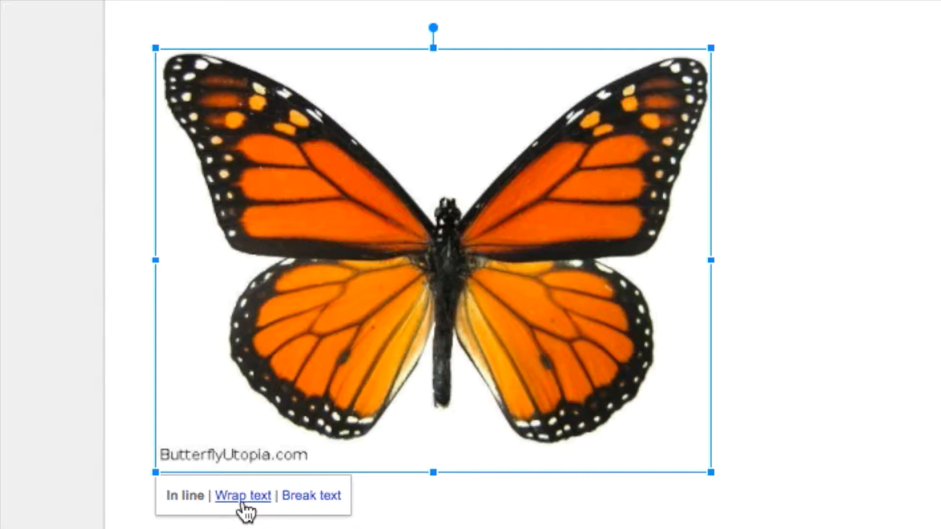
- Set the butterfly picture to Wrap text, reposition it and enlarge it to span the page width between the margins
{"action": "left_click_drag", "start_coordinate": [364, 323], "coordinate": [380, 260]}
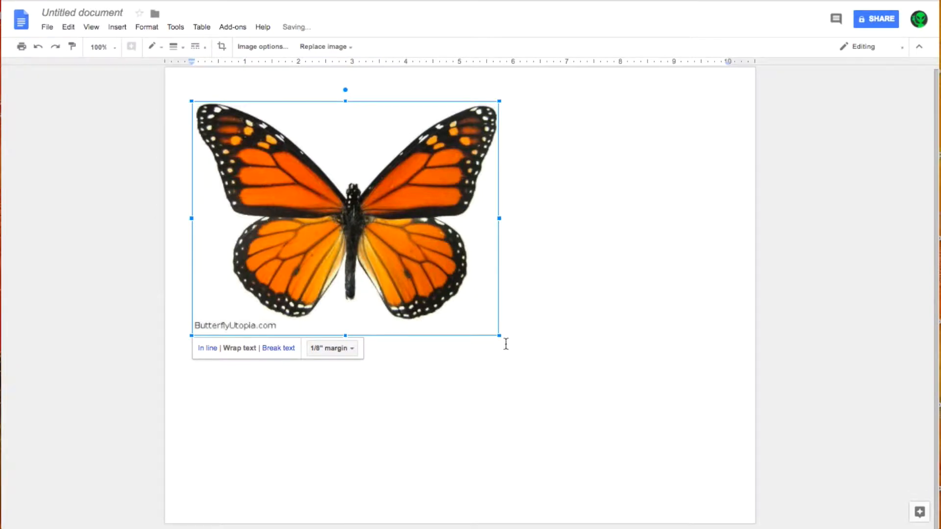
{"action": "left_click_drag", "start_coordinate": [499, 336], "coordinate": [726, 472]}
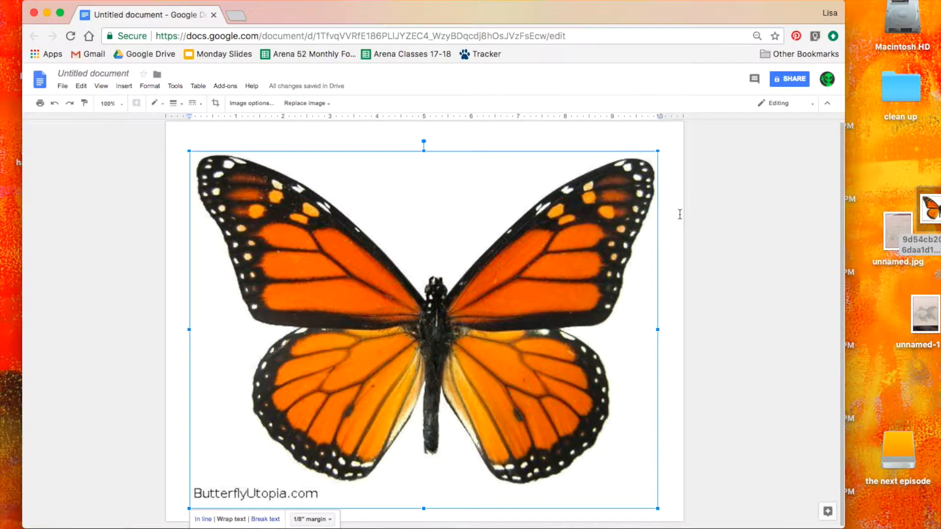
{"action": "left_click", "coordinate": [664, 350]}
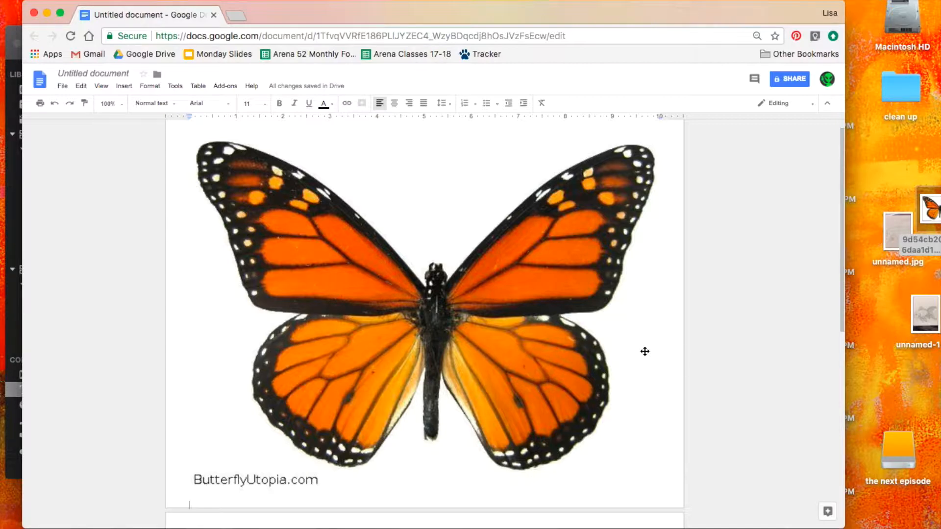
- Recolor the butterfly picture to Grayscale and adjust its contrast
{"action": "left_click", "coordinate": [514, 263]}
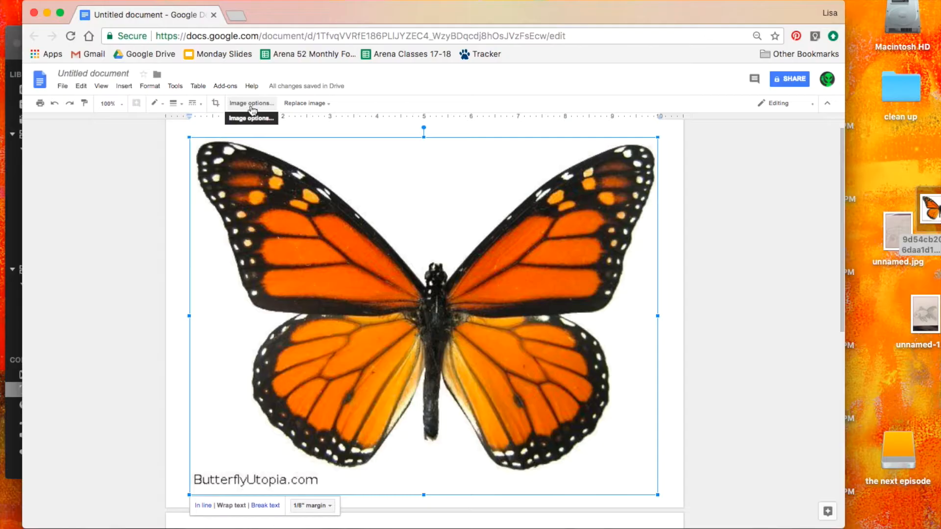
{"action": "left_click", "coordinate": [251, 104]}
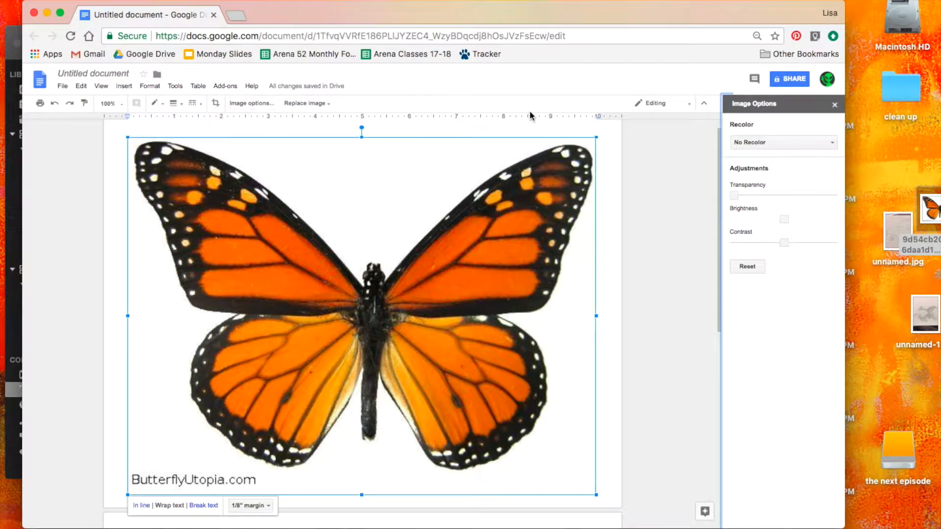
{"action": "left_click", "coordinate": [766, 142]}
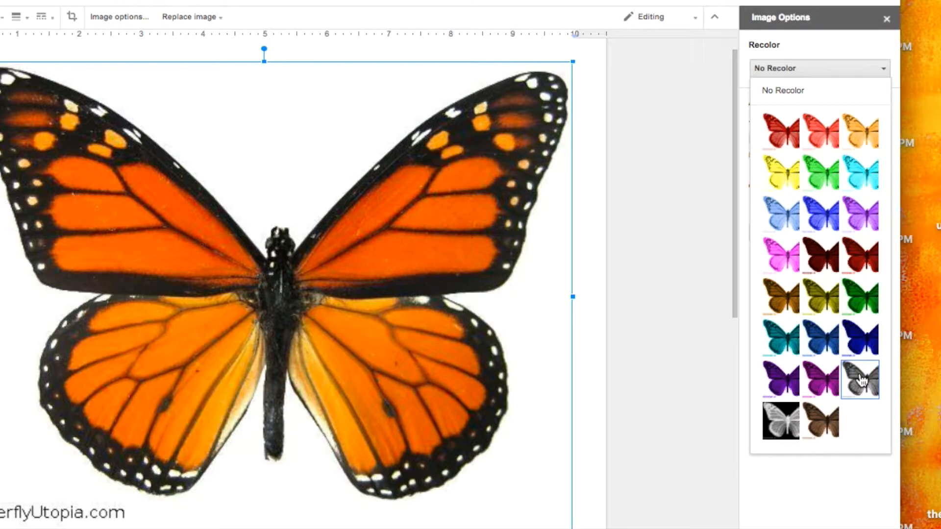
{"action": "left_click", "coordinate": [862, 380]}
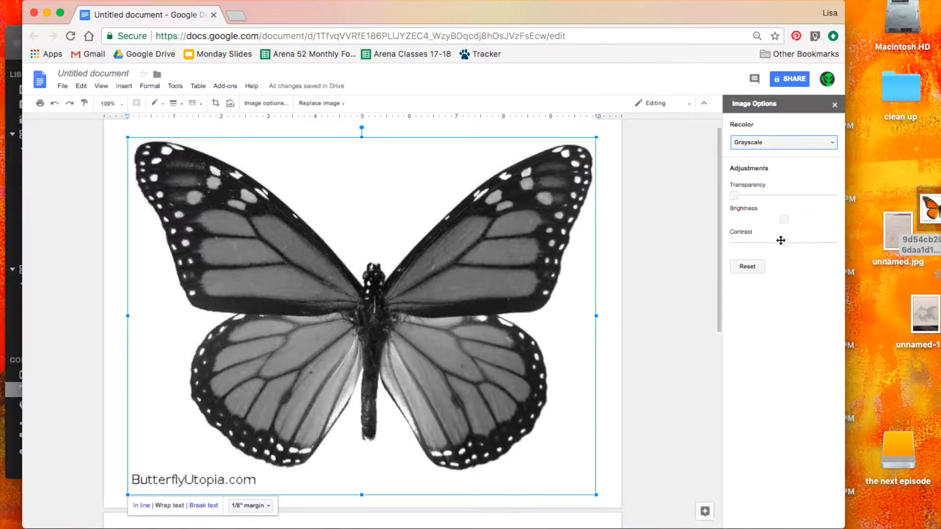
{"action": "left_click_drag", "start_coordinate": [781, 241], "coordinate": [793, 224]}
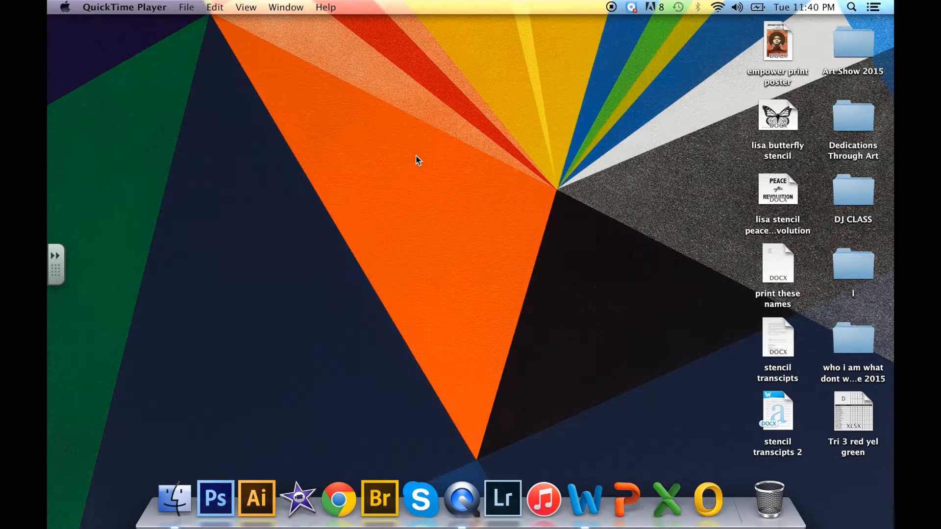
- Switch to Microsoft Word, create a new blank Word Document and display it in full screen
{"action": "left_click", "coordinate": [581, 501]}
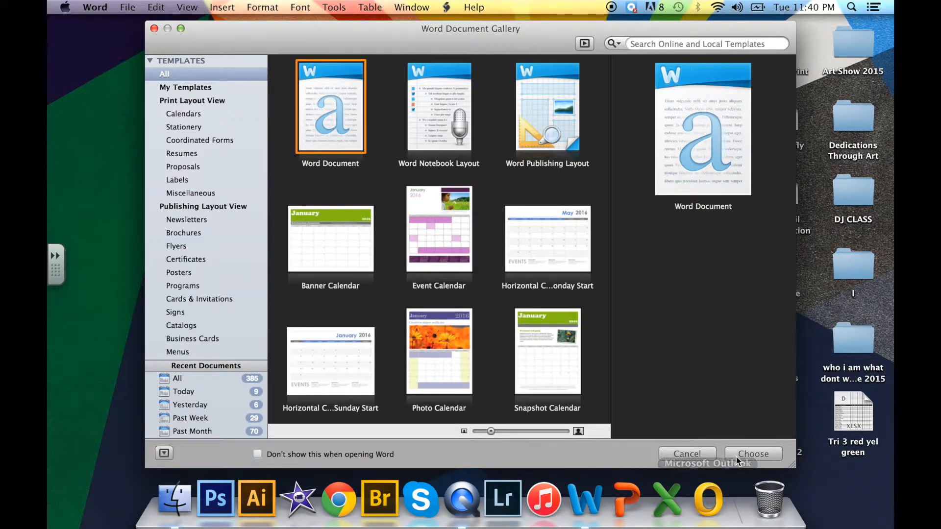
{"action": "left_click", "coordinate": [758, 454]}
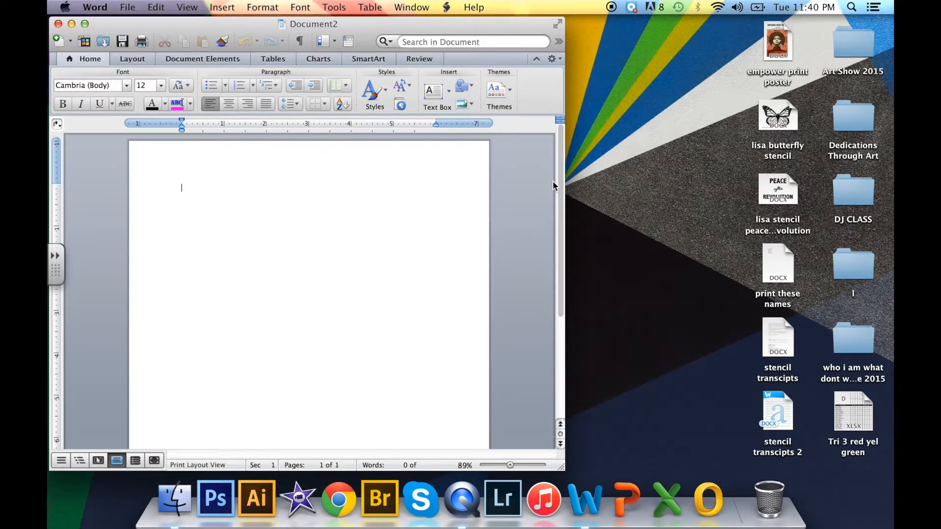
{"action": "left_click", "coordinate": [558, 24]}
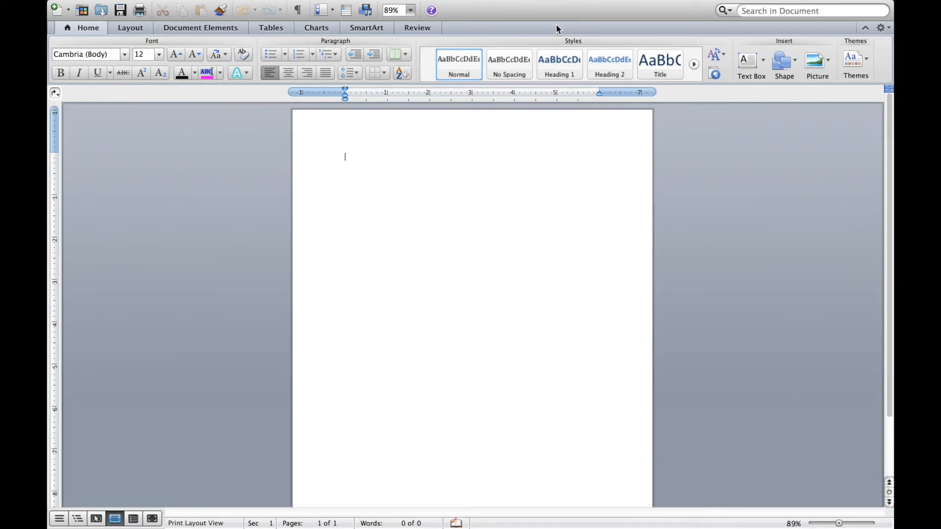
- Set the page to landscape orientation and apply the Narrow margins of 0.5" on all sides
{"action": "left_click", "coordinate": [133, 27]}
{"action": "left_click", "coordinate": [82, 65]}
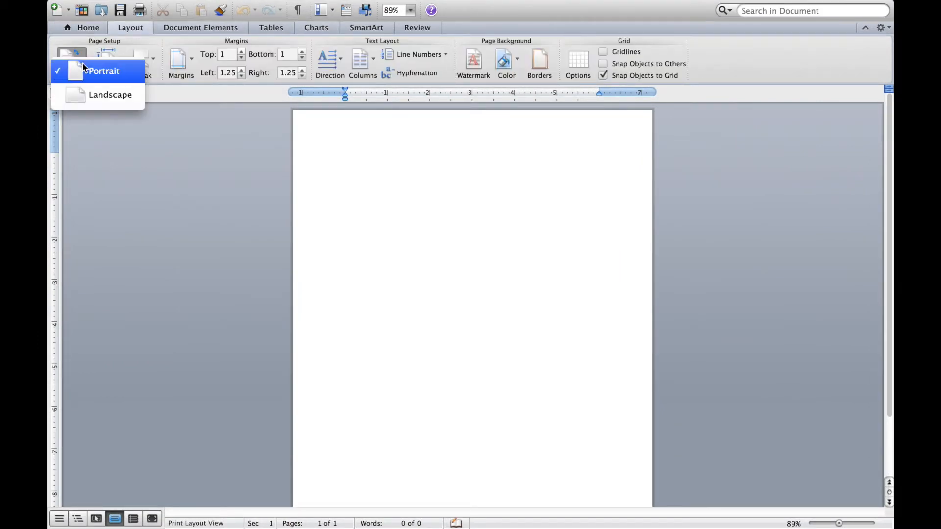
{"action": "left_click", "coordinate": [104, 96]}
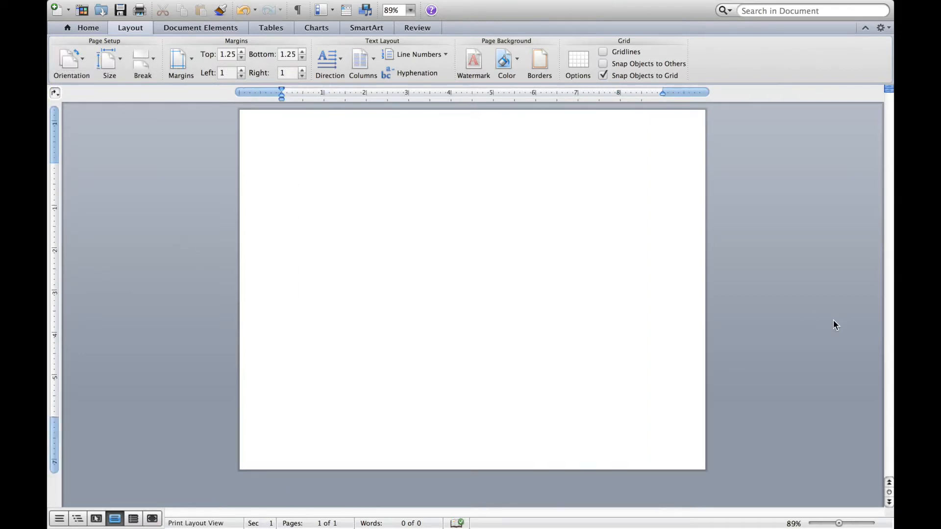
{"action": "left_click_drag", "start_coordinate": [839, 523], "coordinate": [840, 523]}
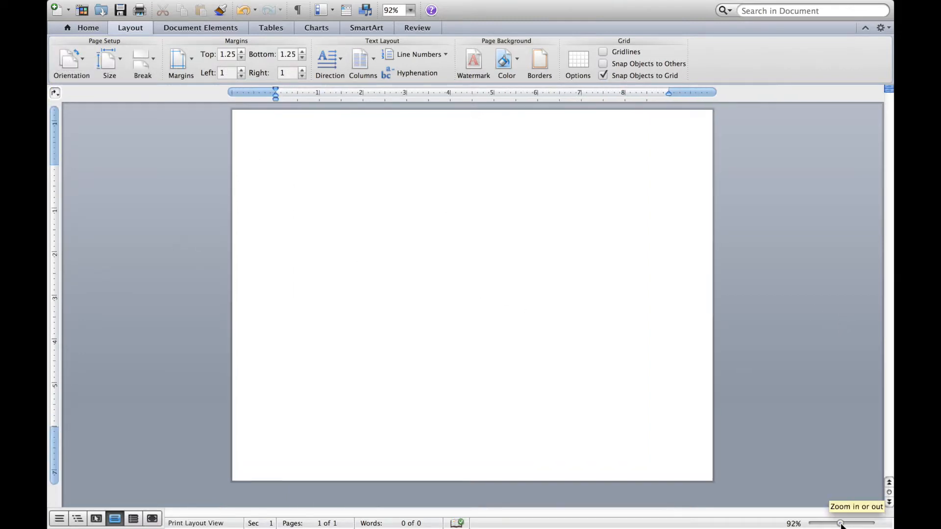
{"action": "left_click", "coordinate": [189, 63]}
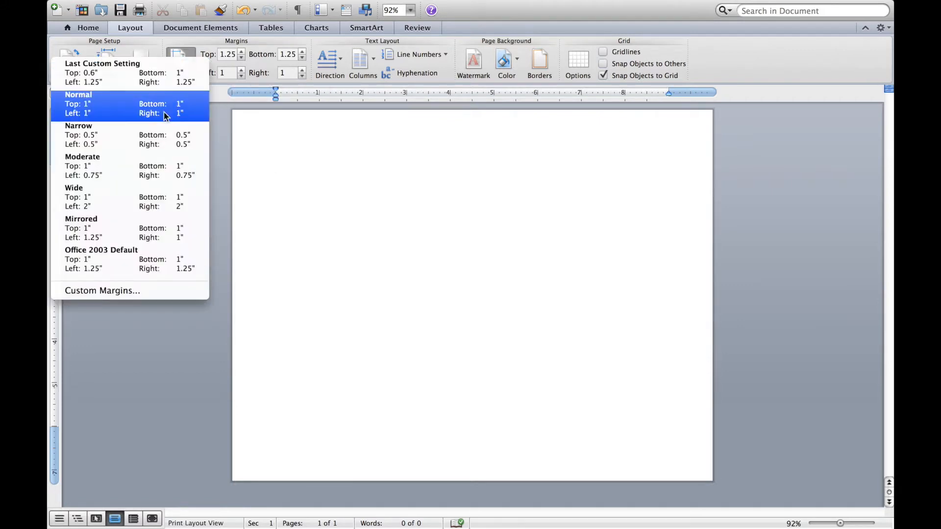
{"action": "left_click", "coordinate": [155, 138]}
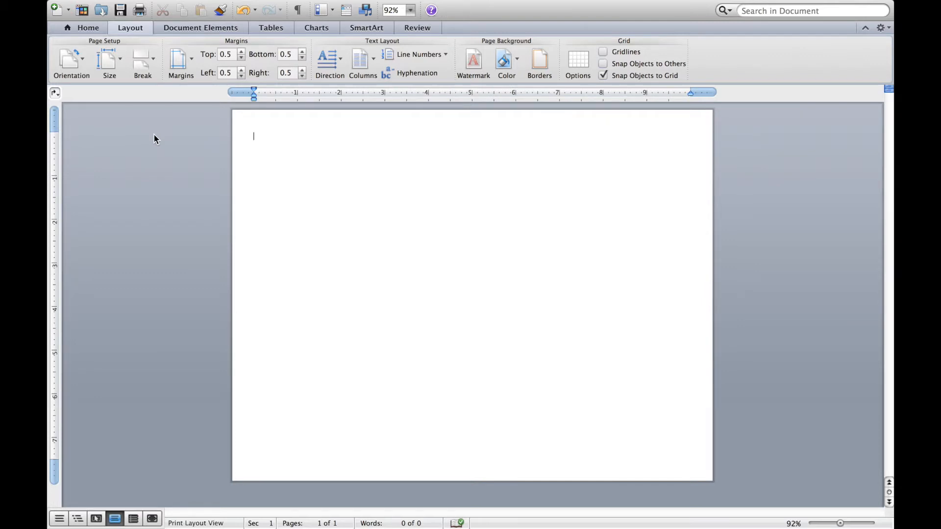
- Enter the words Peace, After and Revolution, each on its own line
{"action": "type", "text": "Peace"}
{"action": "key", "text": "Return"}
{"action": "type", "text": "After"}
{"action": "key", "text": "Return"}
{"action": "type", "text": "Revolution"}
{"action": "key", "text": "Return"}
- Set the font size of all three lines to 200
{"action": "left_click_drag", "start_coordinate": [303, 156], "coordinate": [241, 132]}
{"action": "left_click", "coordinate": [100, 32]}
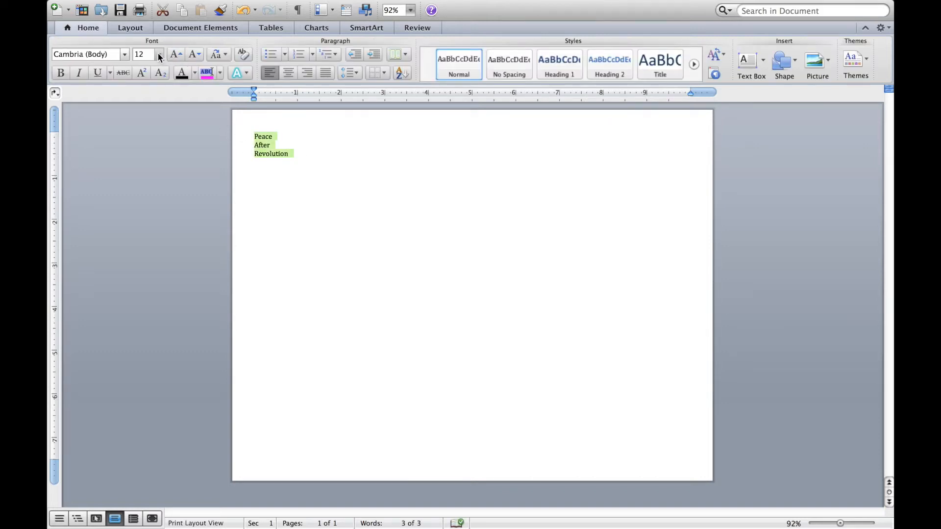
{"action": "left_click", "coordinate": [141, 55]}
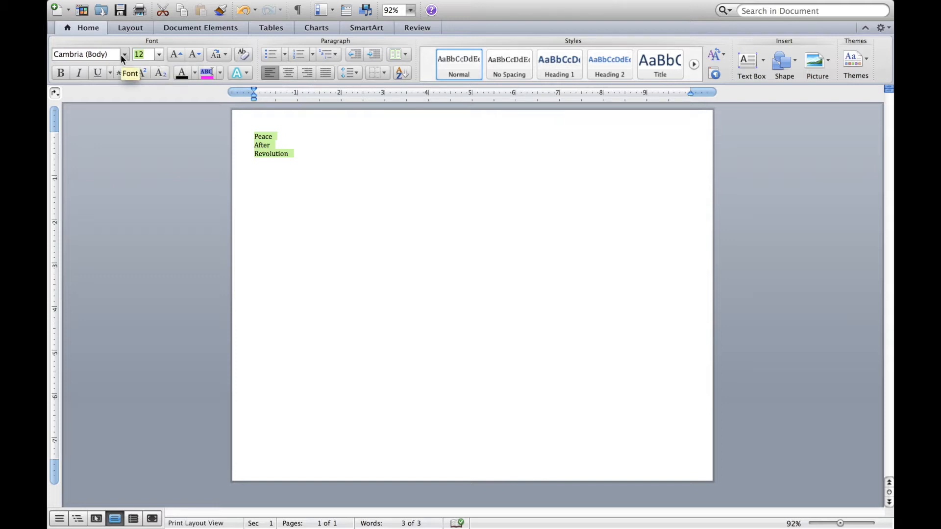
{"action": "type", "text": "200"}
{"action": "key", "text": "Return"}
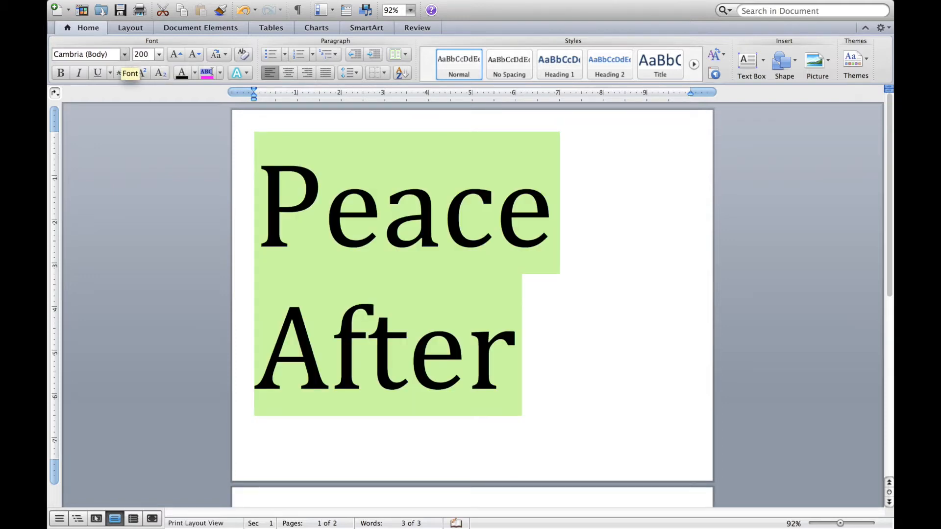
- Set the font size of the three lines to 72 and increase it in steps up to 120
{"action": "left_click", "coordinate": [158, 55]}
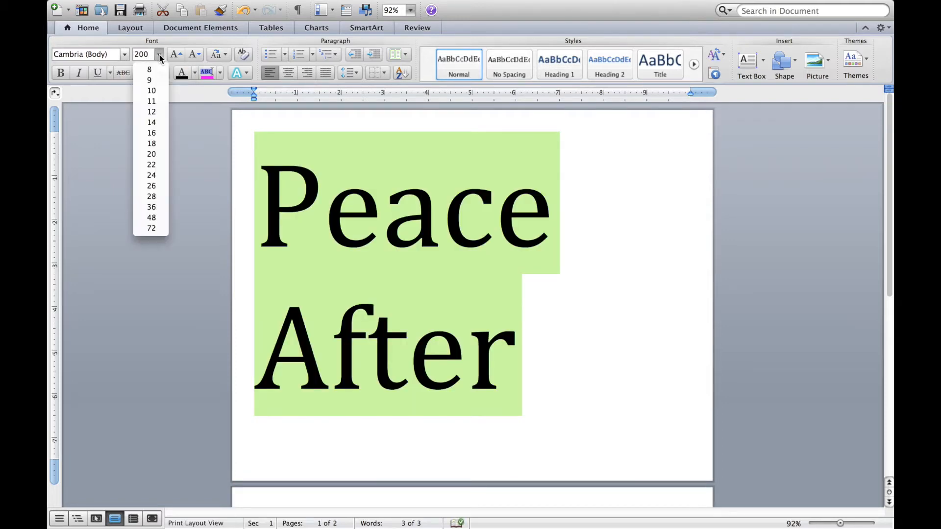
{"action": "left_click", "coordinate": [151, 228]}
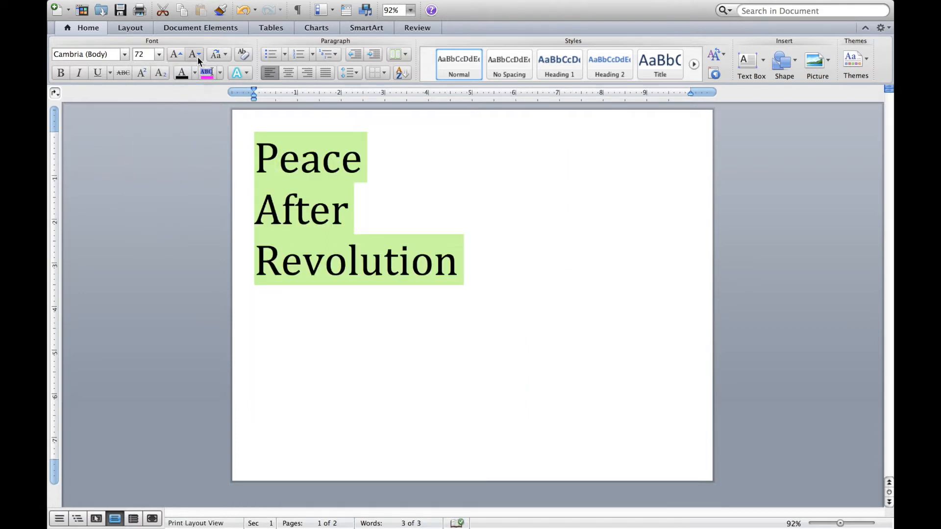
{"action": "left_click", "coordinate": [173, 58]}
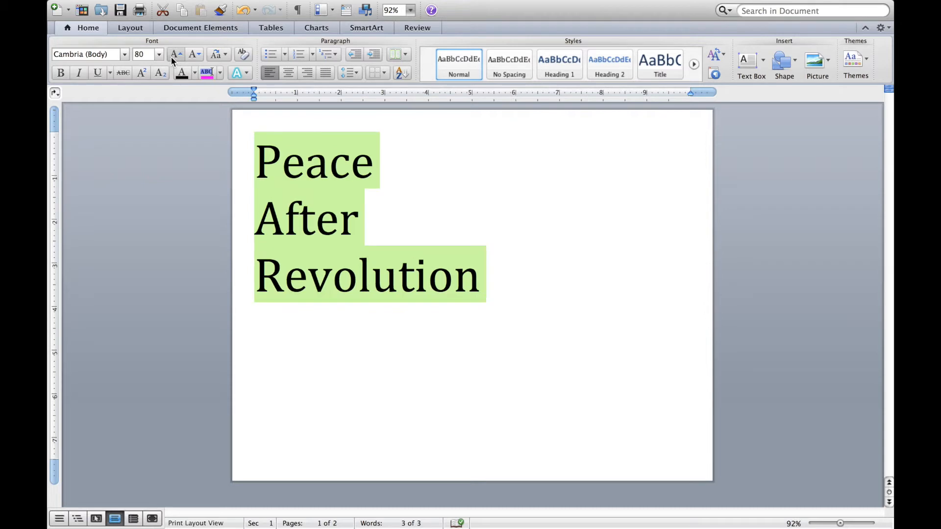
{"action": "left_click", "coordinate": [173, 58]}
{"action": "left_click", "coordinate": [173, 58]}
{"action": "left_click", "coordinate": [174, 56]}
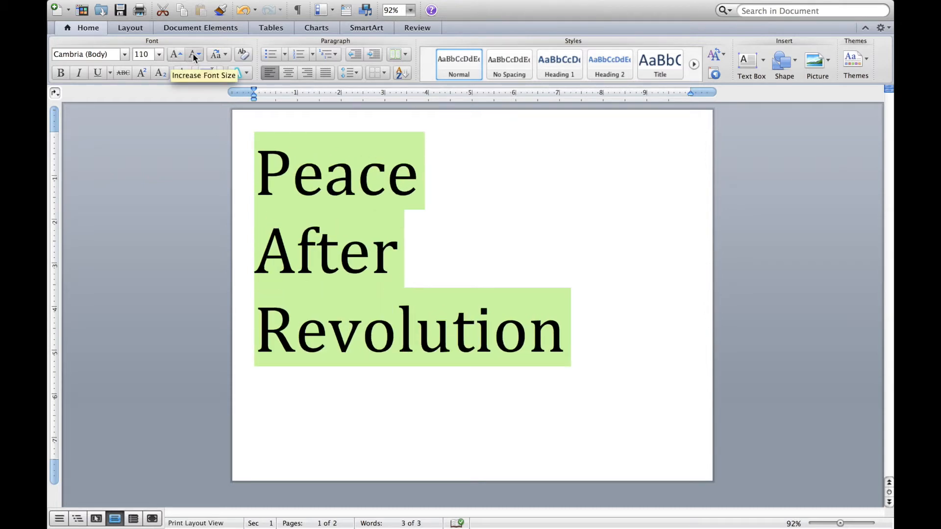
{"action": "left_click", "coordinate": [194, 58]}
{"action": "left_click", "coordinate": [175, 58]}
{"action": "left_click", "coordinate": [177, 57]}
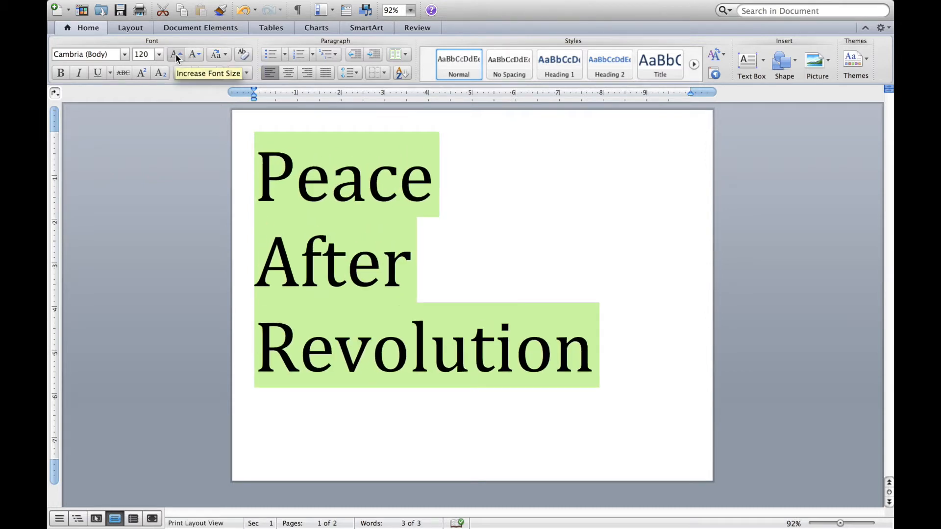
- Center the three lines on the page and increase their font size by one step
{"action": "left_click", "coordinate": [290, 78]}
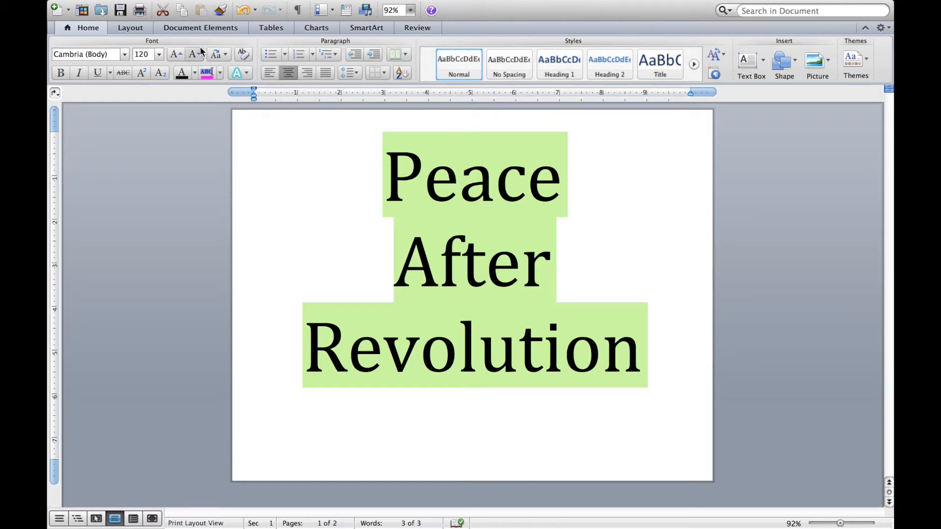
{"action": "left_click", "coordinate": [177, 56]}
- Change the capitalization so the three lines read PEACE, after and REVOLUTION
{"action": "left_click", "coordinate": [451, 303]}
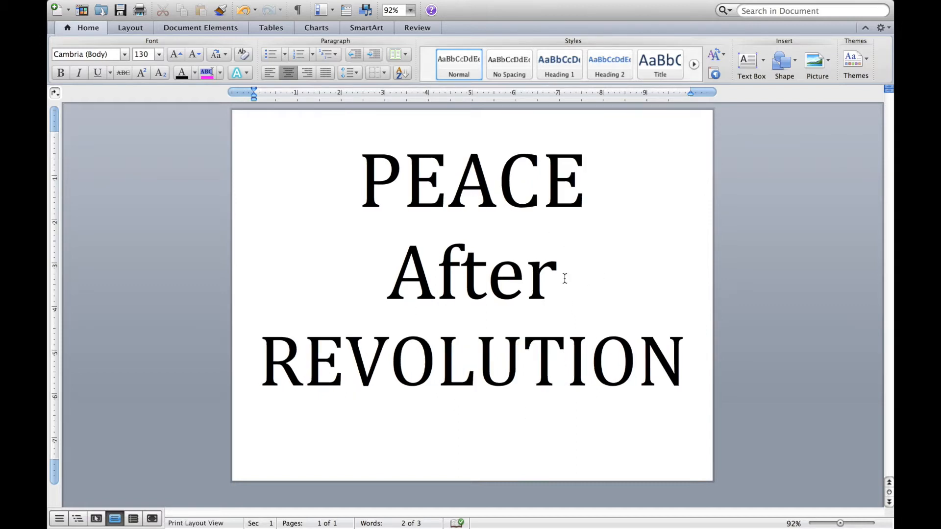
{"action": "key", "text": "BackSpace"}
{"action": "type", "text": "a"}
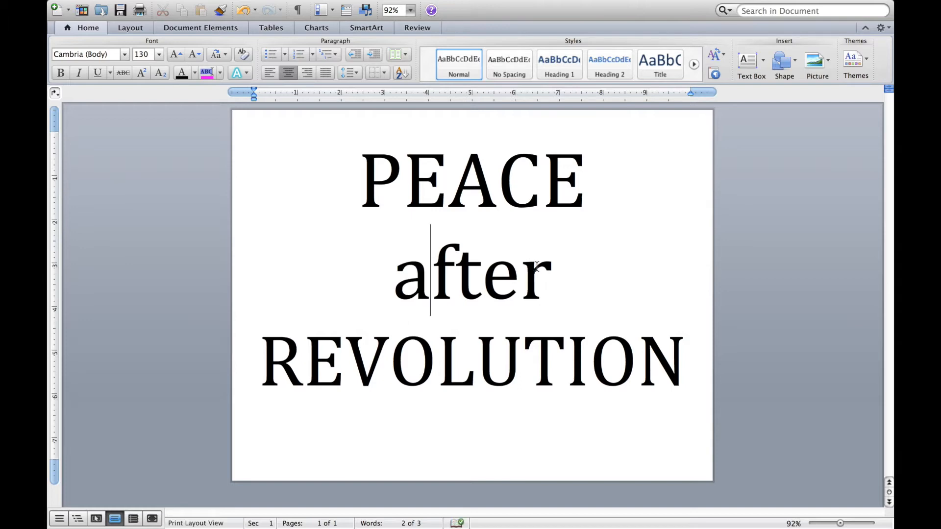
- Reduce the font size of the word "after" to 110
{"action": "left_click_drag", "start_coordinate": [554, 279], "coordinate": [388, 270]}
{"action": "left_click", "coordinate": [195, 54]}
{"action": "left_click", "coordinate": [195, 55]}
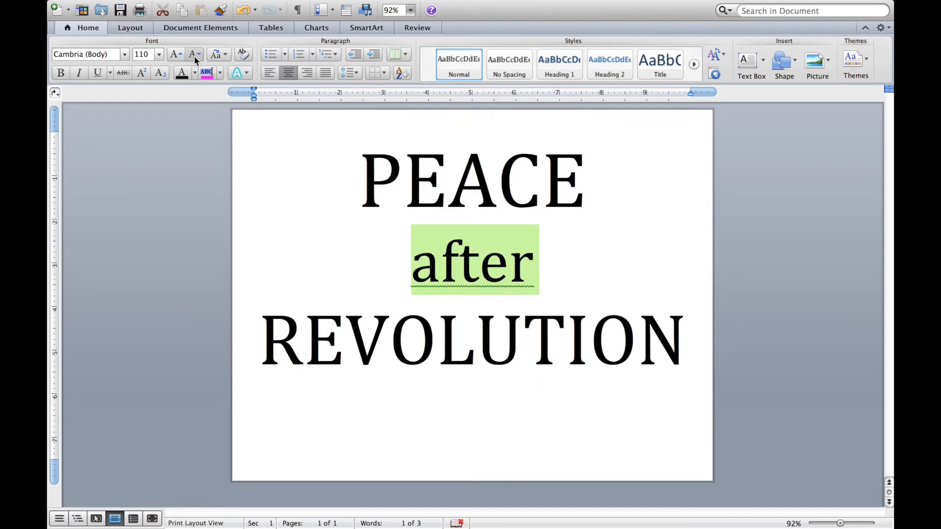
{"action": "left_click", "coordinate": [194, 55]}
{"action": "left_click", "coordinate": [636, 340]}
- Change the font of the word PEACE to Abadi MT Condensed Extra Bold
{"action": "left_click", "coordinate": [386, 188]}
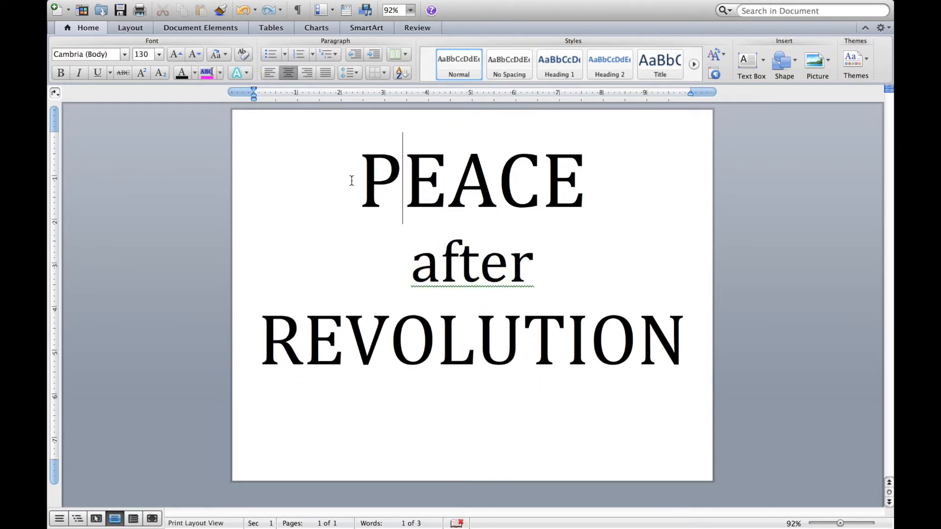
{"action": "left_click_drag", "start_coordinate": [351, 181], "coordinate": [655, 182]}
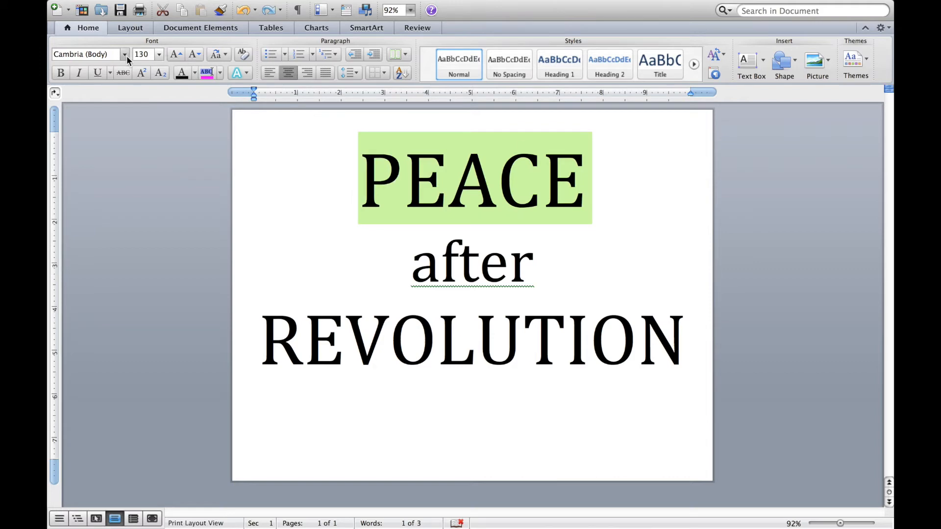
{"action": "left_click", "coordinate": [125, 55]}
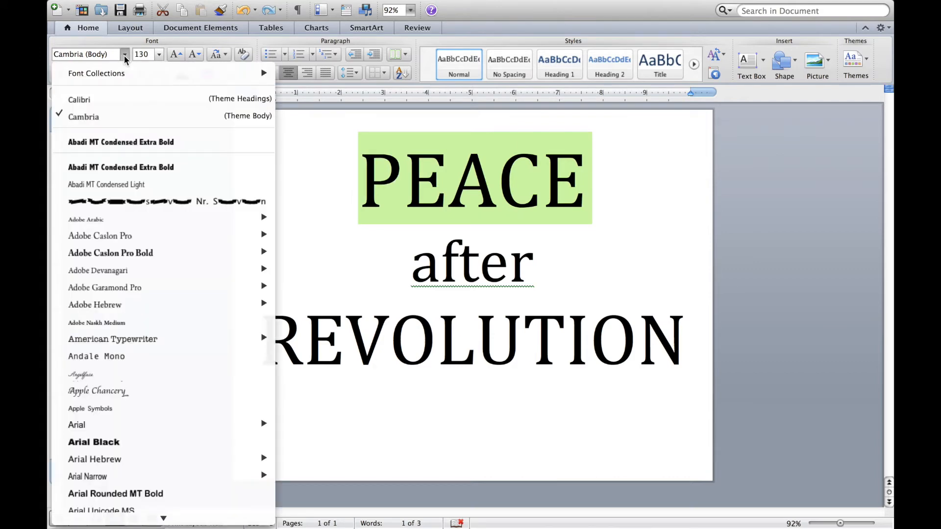
{"action": "left_click", "coordinate": [110, 166]}
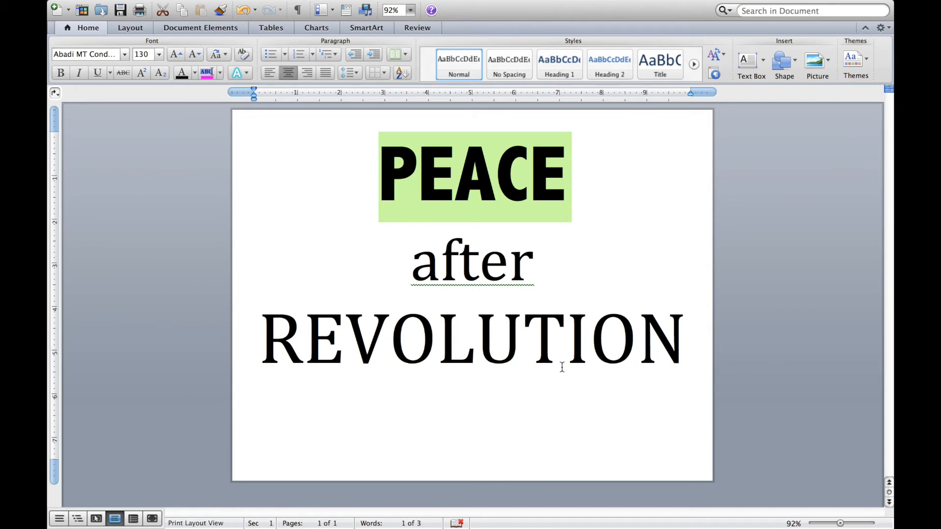
- Change the font of the word REVOLUTION to Abadi MT Condensed Extra Bold
{"action": "double_click", "coordinate": [696, 343]}
{"action": "left_click", "coordinate": [125, 55]}
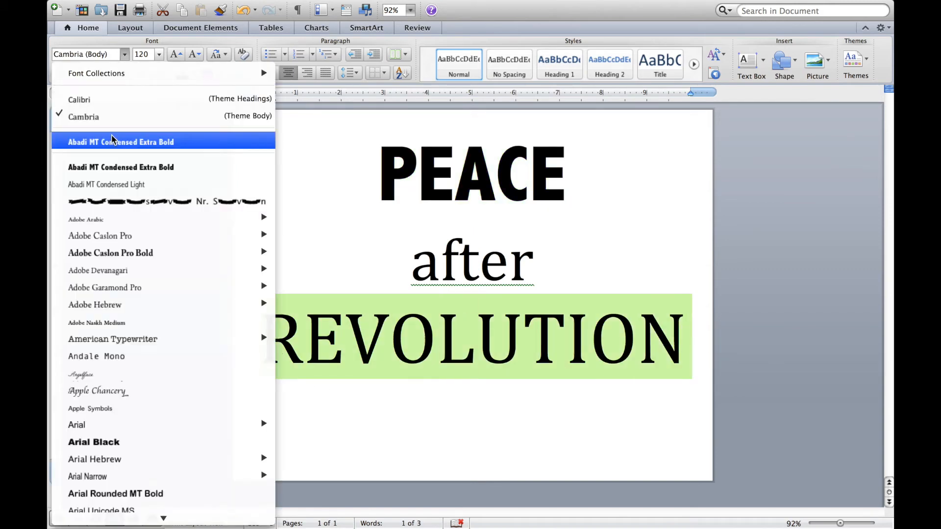
{"action": "left_click", "coordinate": [111, 143]}
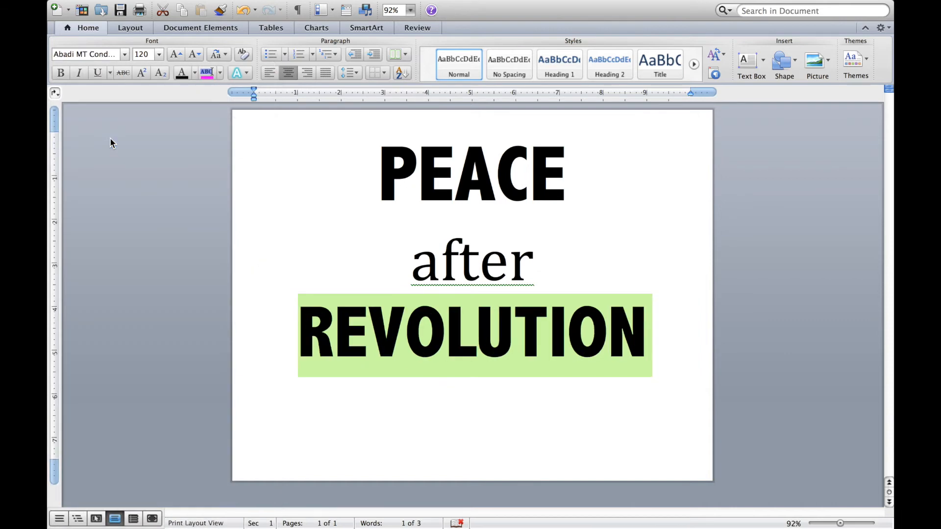
{"action": "left_click", "coordinate": [499, 352]}
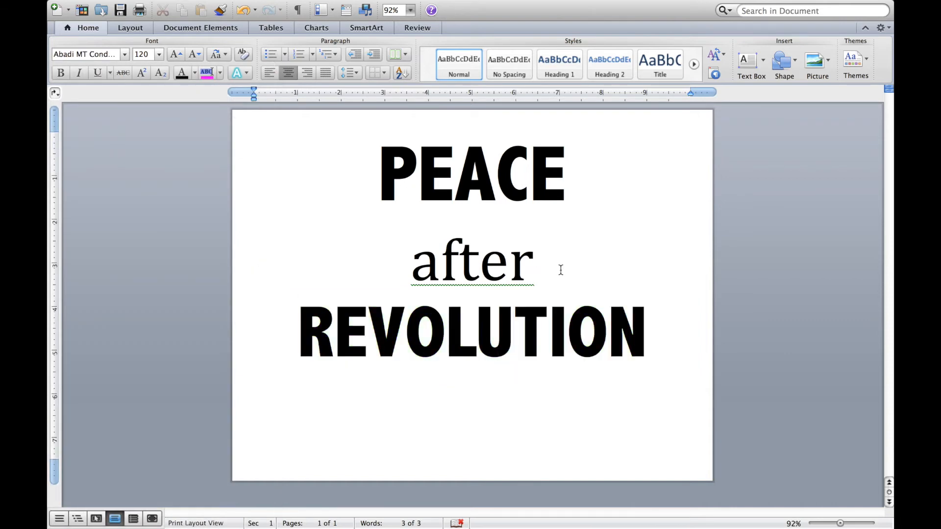
- Change the font of the word "after" to Angelface and enlarge it by three size increments
{"action": "left_click_drag", "start_coordinate": [561, 271], "coordinate": [401, 264]}
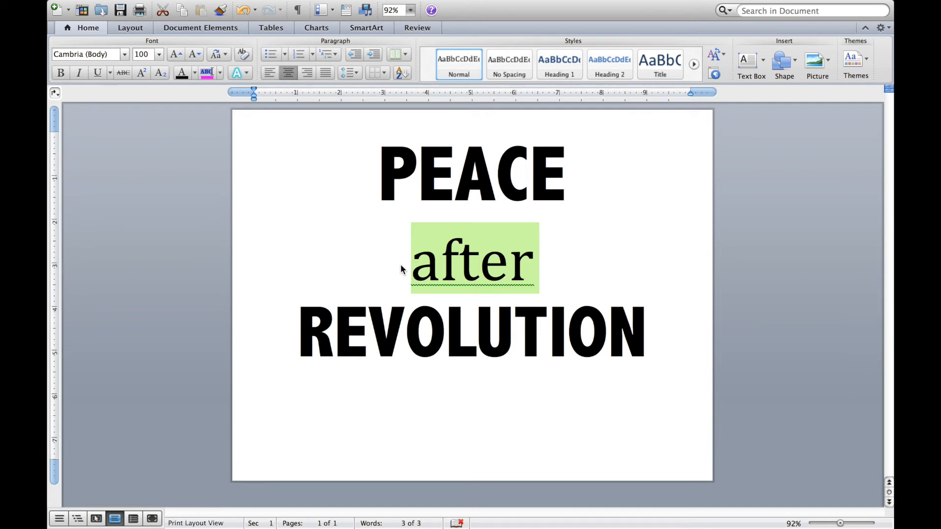
{"action": "left_click", "coordinate": [125, 55]}
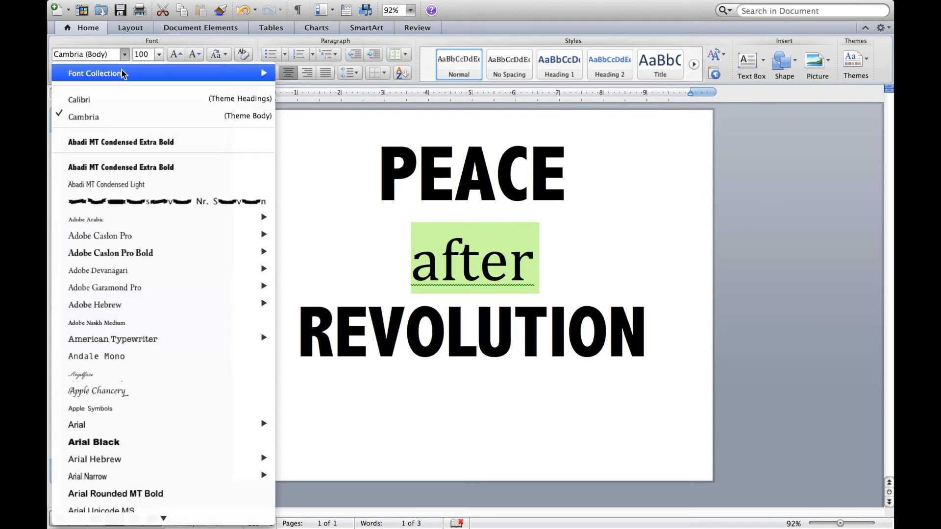
{"action": "left_click", "coordinate": [86, 375]}
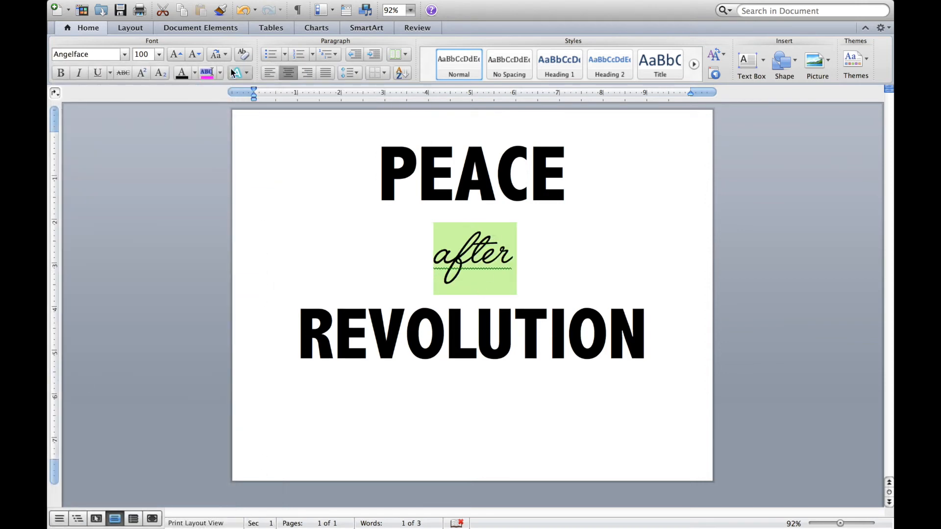
{"action": "left_click", "coordinate": [176, 55]}
{"action": "left_click", "coordinate": [176, 55]}
{"action": "left_click", "coordinate": [177, 54]}
- Increase the font size of REVOLUTION to 140 and enlarge PEACE by three size increments
{"action": "left_click_drag", "start_coordinate": [677, 351], "coordinate": [284, 332]}
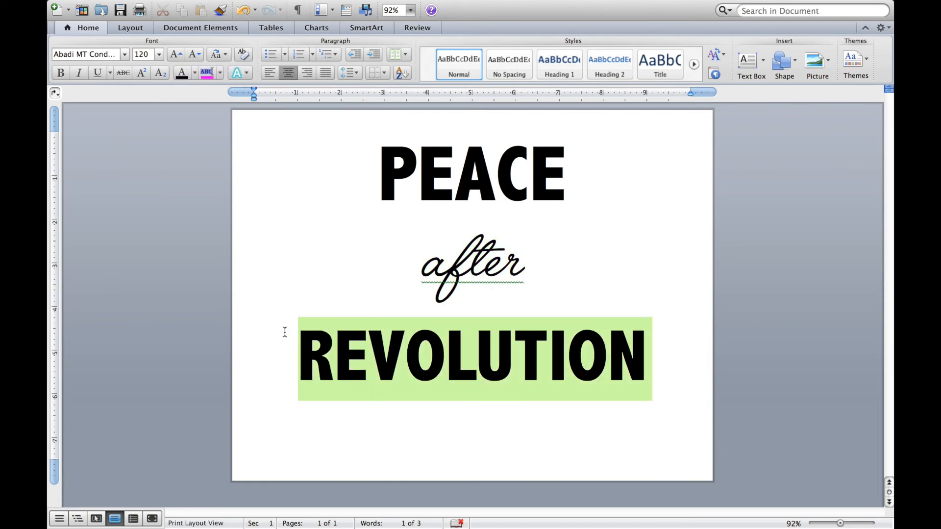
{"action": "left_click", "coordinate": [176, 54]}
{"action": "left_click_drag", "start_coordinate": [581, 191], "coordinate": [298, 151]}
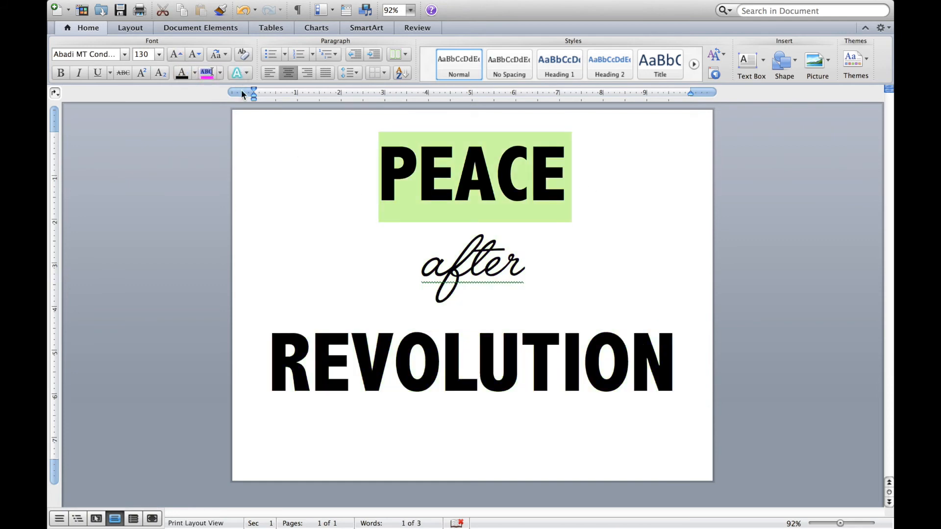
{"action": "left_click", "coordinate": [177, 54]}
{"action": "left_click", "coordinate": [176, 54]}
{"action": "left_click", "coordinate": [177, 55]}
- Try the word REVOLUTION one font size larger and restore it to 140
{"action": "left_click", "coordinate": [536, 265]}
{"action": "left_click_drag", "start_coordinate": [691, 384], "coordinate": [410, 342]}
{"action": "left_click", "coordinate": [530, 388]}
{"action": "left_click_drag", "start_coordinate": [679, 390], "coordinate": [272, 360]}
{"action": "left_click", "coordinate": [179, 59]}
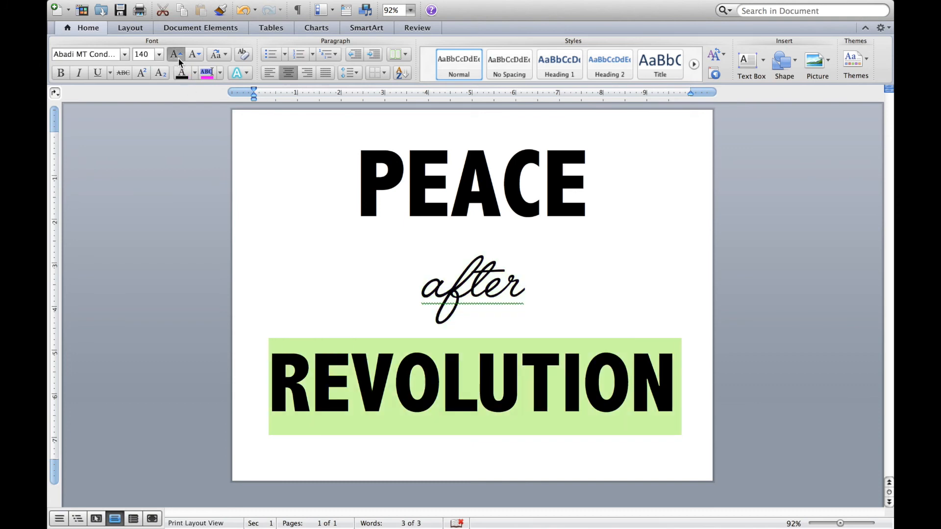
{"action": "left_click", "coordinate": [196, 55]}
- Increase the font size of the word "after" to 140
{"action": "left_click", "coordinate": [665, 418]}
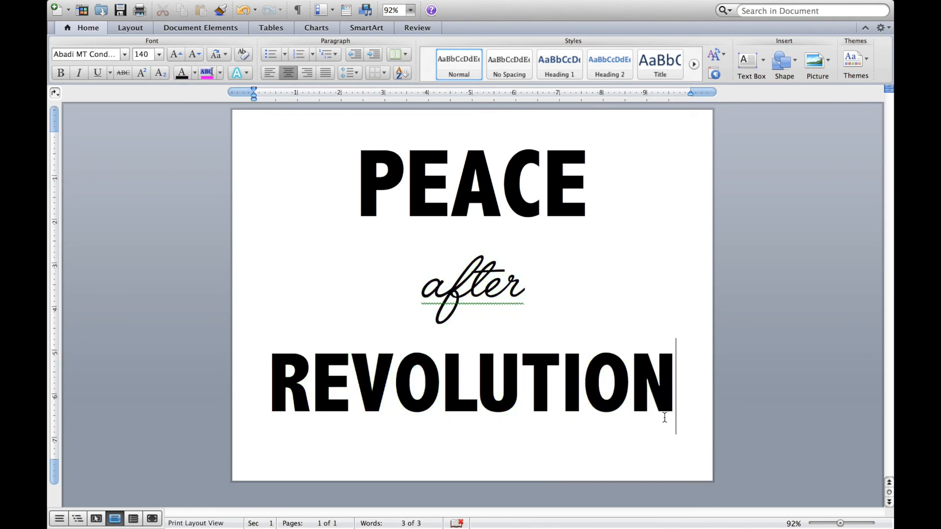
{"action": "left_click", "coordinate": [321, 269]}
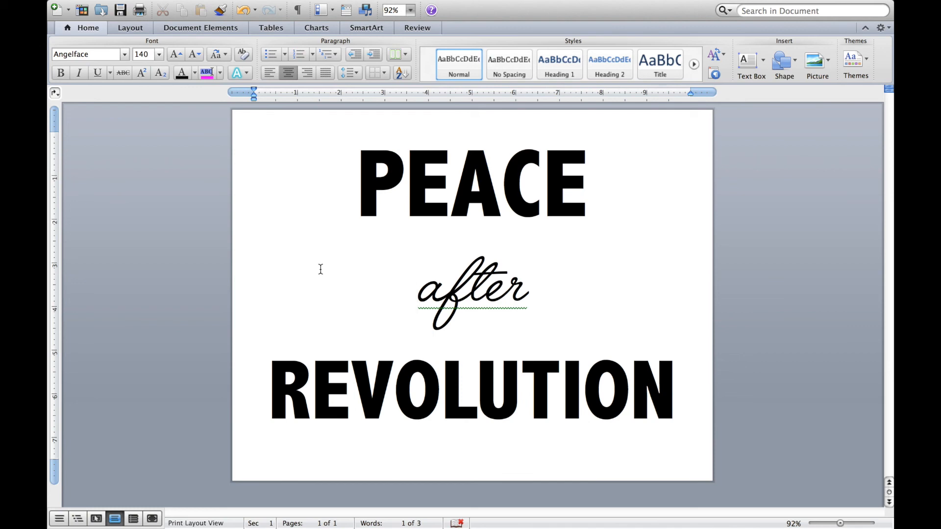